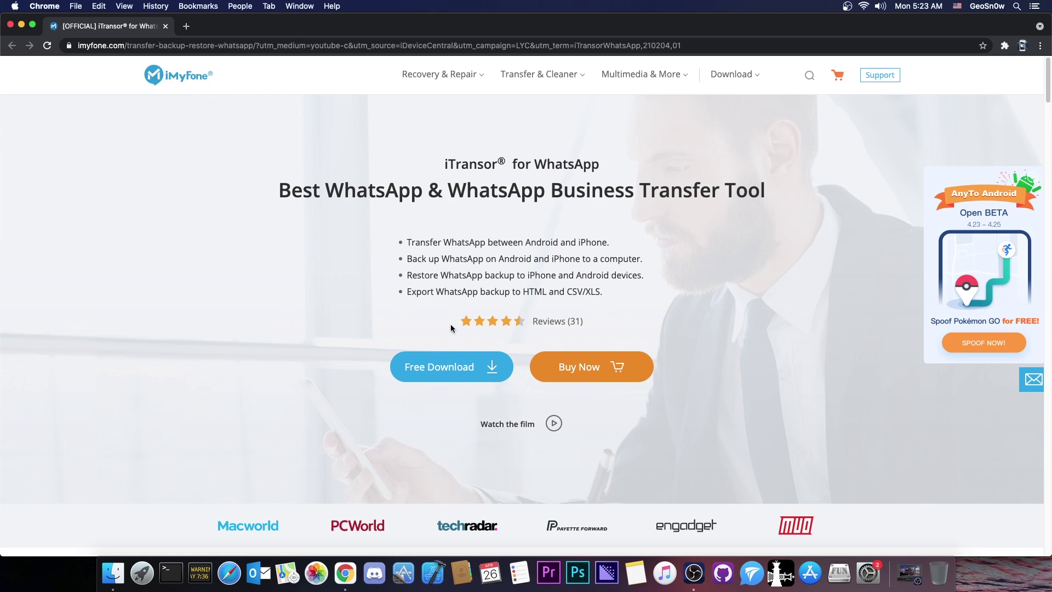
# Step: Scroll through the iTransor for WhatsApp download page in Chrome
pyautogui.moveTo(470, 389)
pyautogui.scroll(-10, 594, 302)
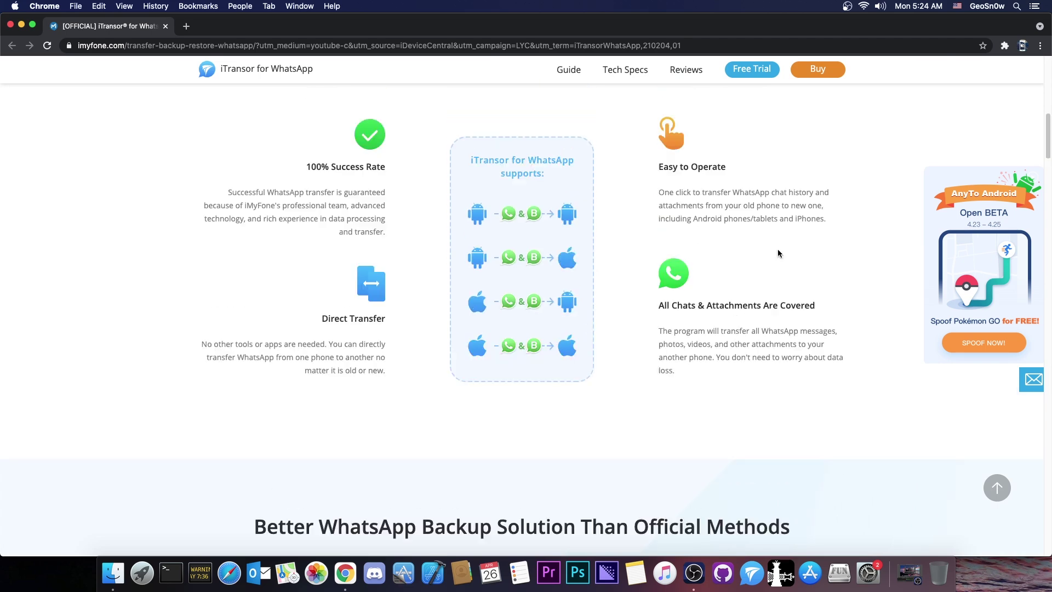
pyautogui.scroll(-12, 778, 253)
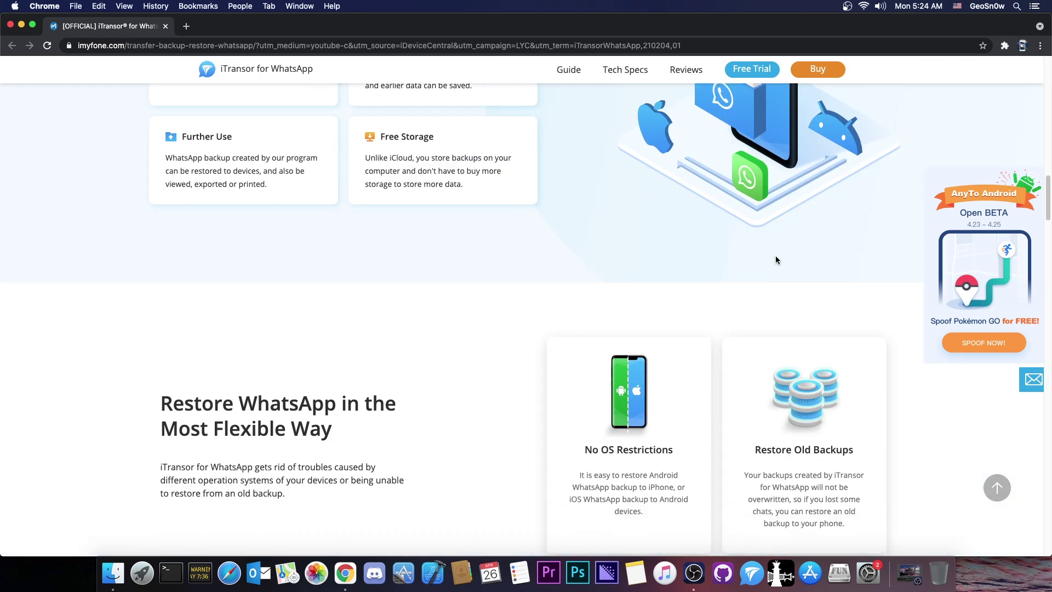
pyautogui.scroll(-8, 774, 256)
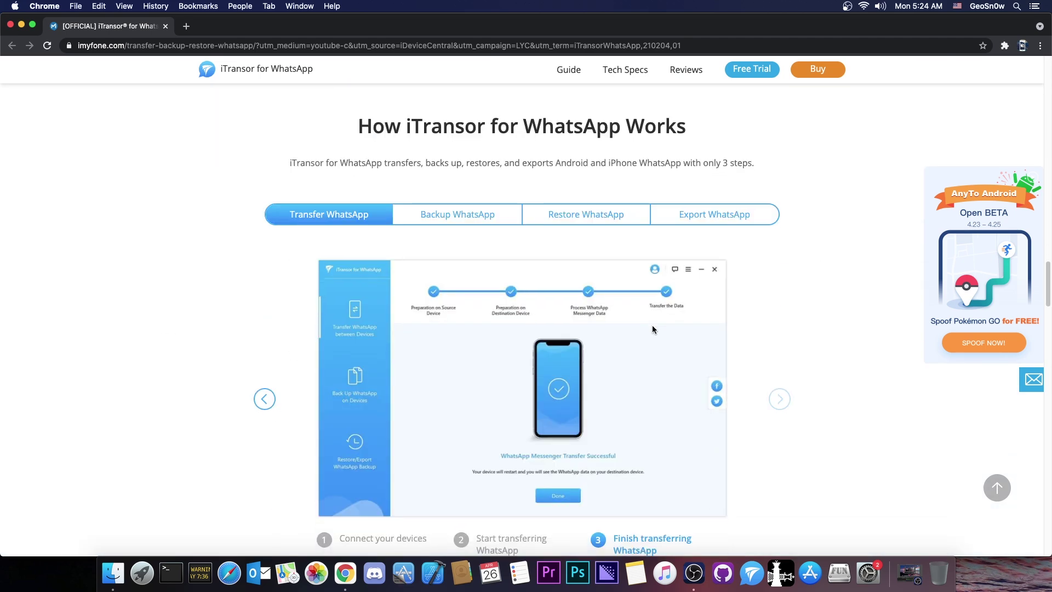
pyautogui.scroll(-4, 651, 325)
pyautogui.scroll(-5, 652, 324)
pyautogui.scroll(5, 652, 324)
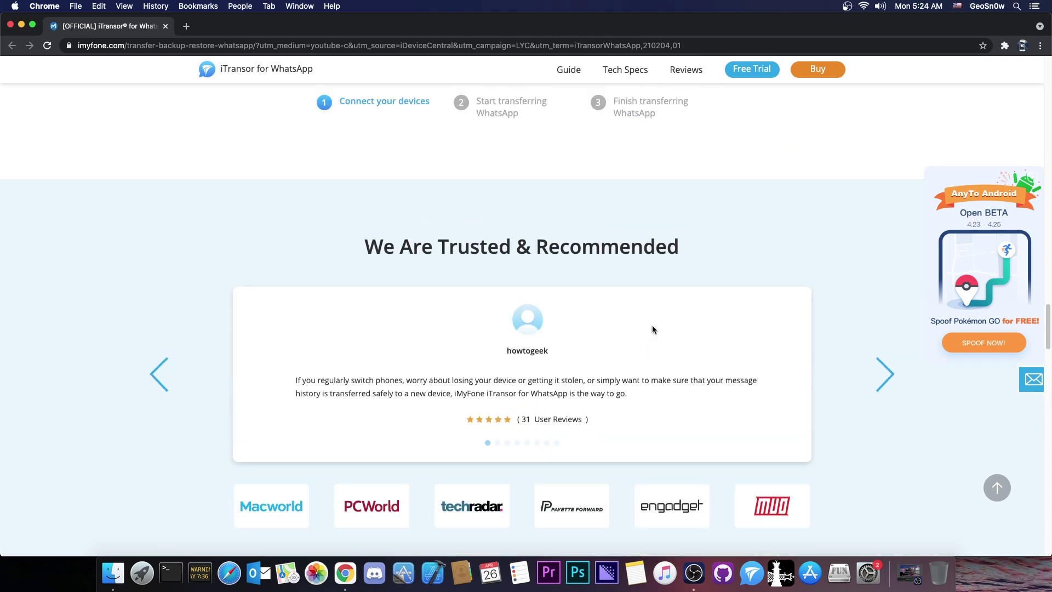
pyautogui.scroll(5, 648, 327)
pyautogui.scroll(15, 232, 290)
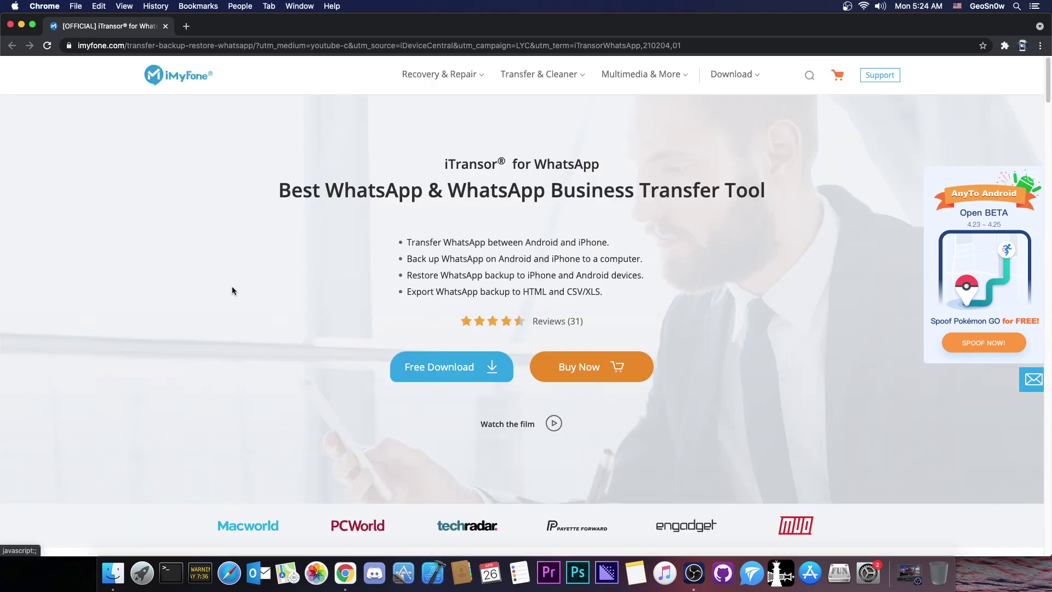
# Step: Minimize Chrome and select itransor-for-whatsapp-mac.dmg on the desktop
pyautogui.moveTo(454, 364)
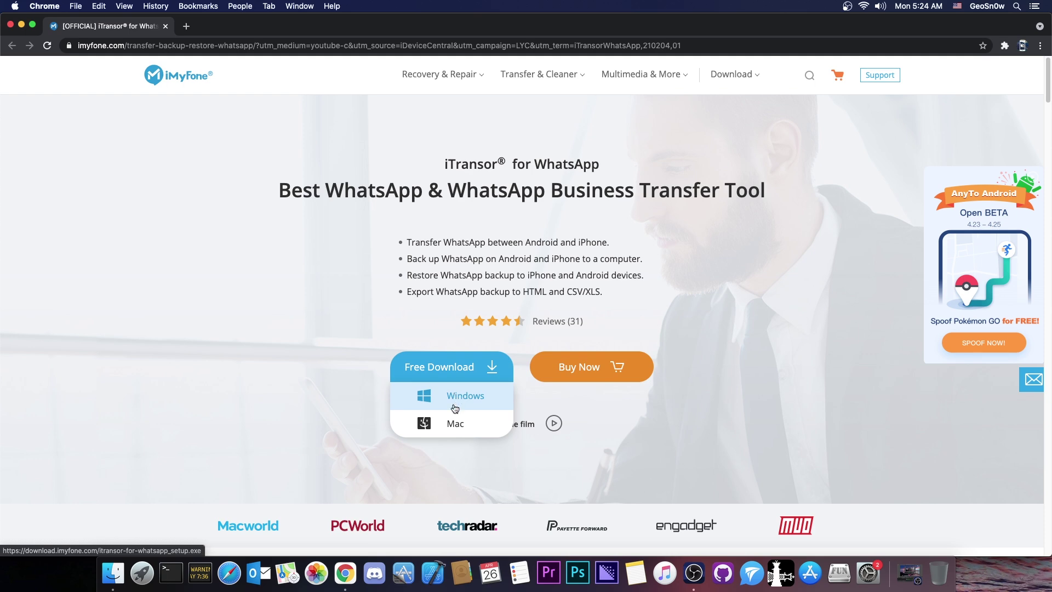
pyautogui.click(21, 25)
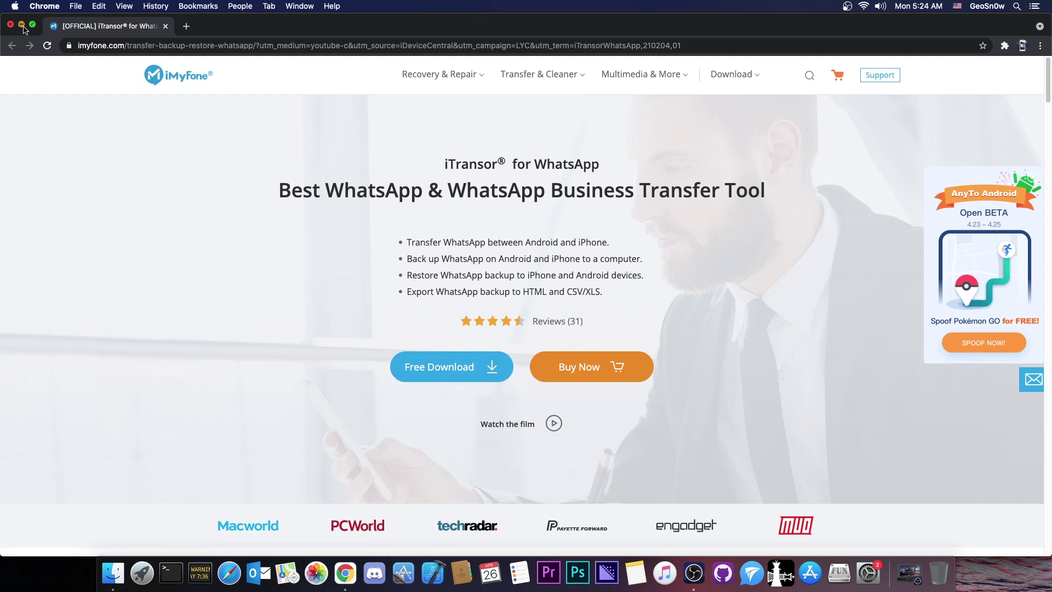
pyautogui.click(953, 161)
# Step: Mount the DMG, copy iTransor for WhatsApp.app into Applications, and close the installer window
pyautogui.doubleClick(953, 161)
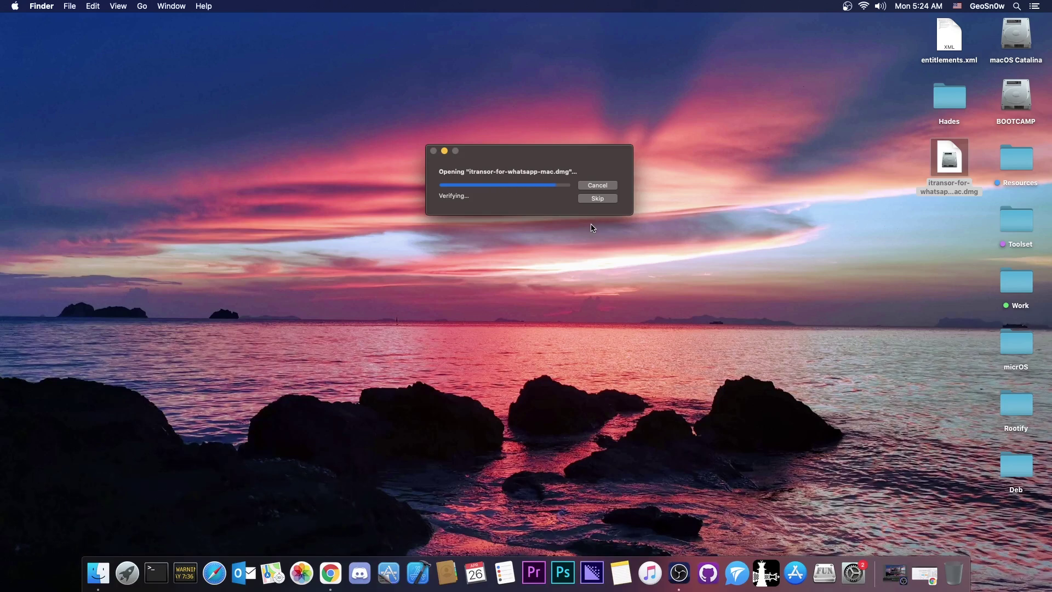
pyautogui.click(238, 189)
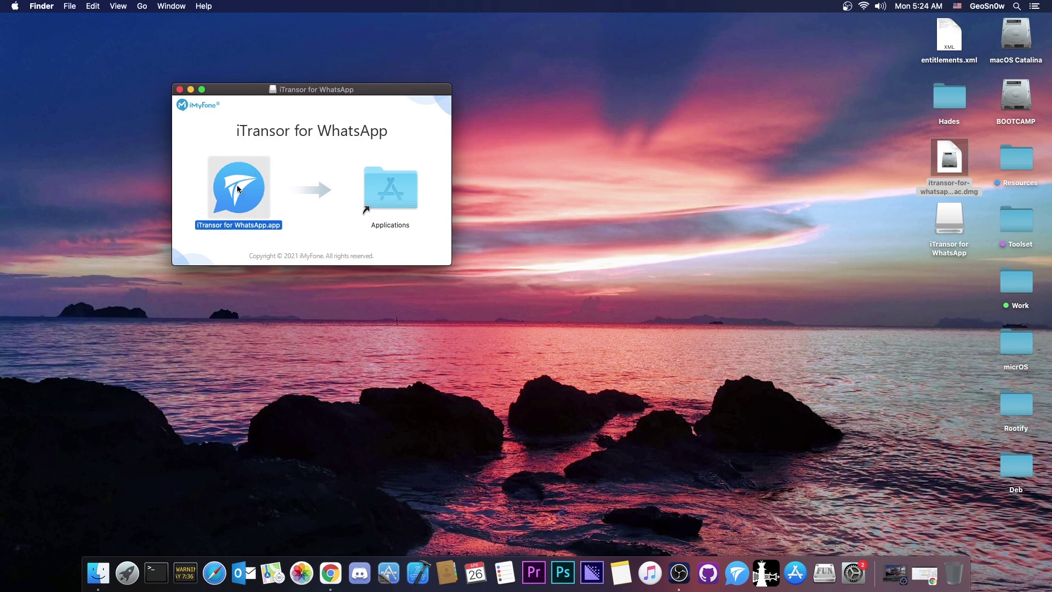
pyautogui.moveTo(239, 189); pyautogui.dragTo(389, 181)
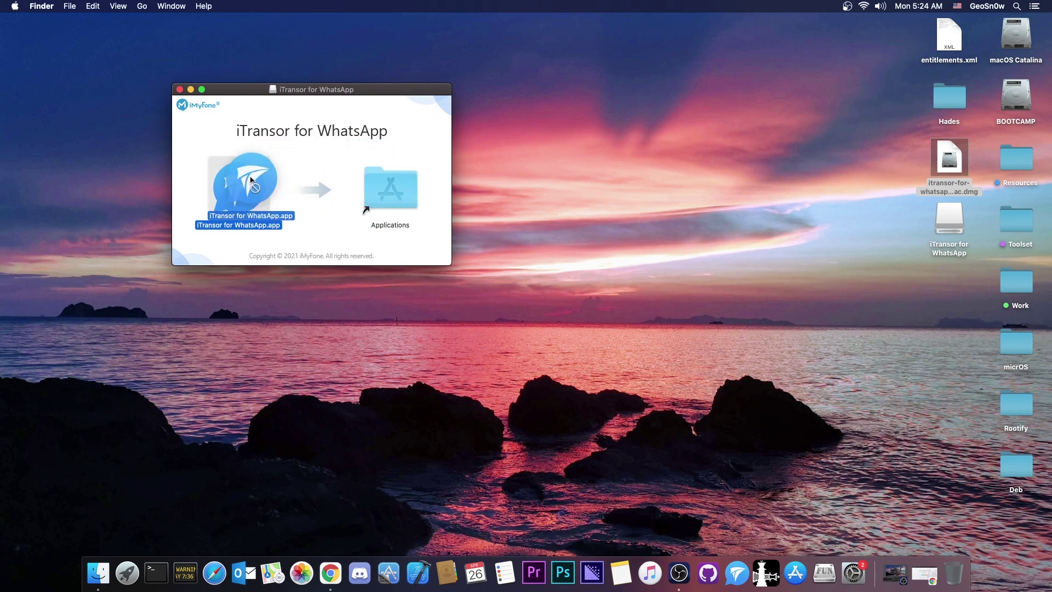
pyautogui.click(180, 89)
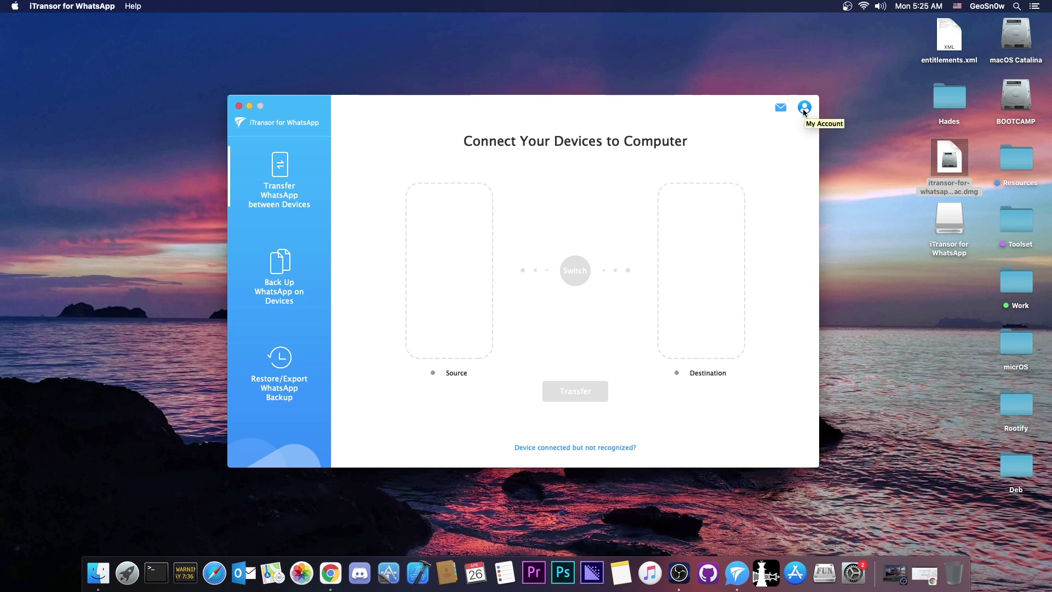
# Step: Check and dismiss the Message Center, then go via Back Up WhatsApp to Restore/Export WhatsApp Backup
pyautogui.click(780, 107)
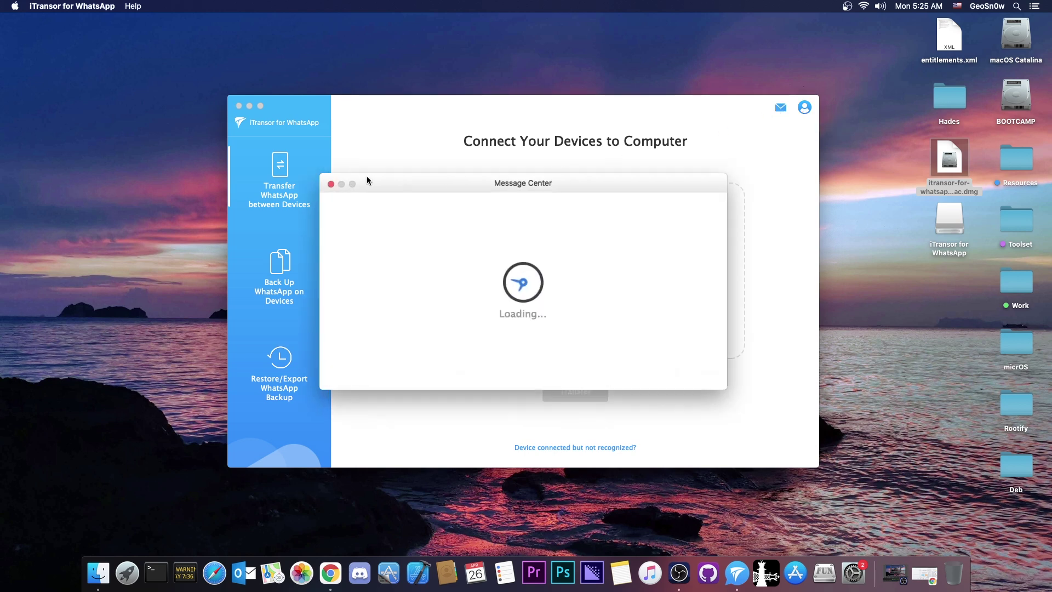
pyautogui.click(331, 185)
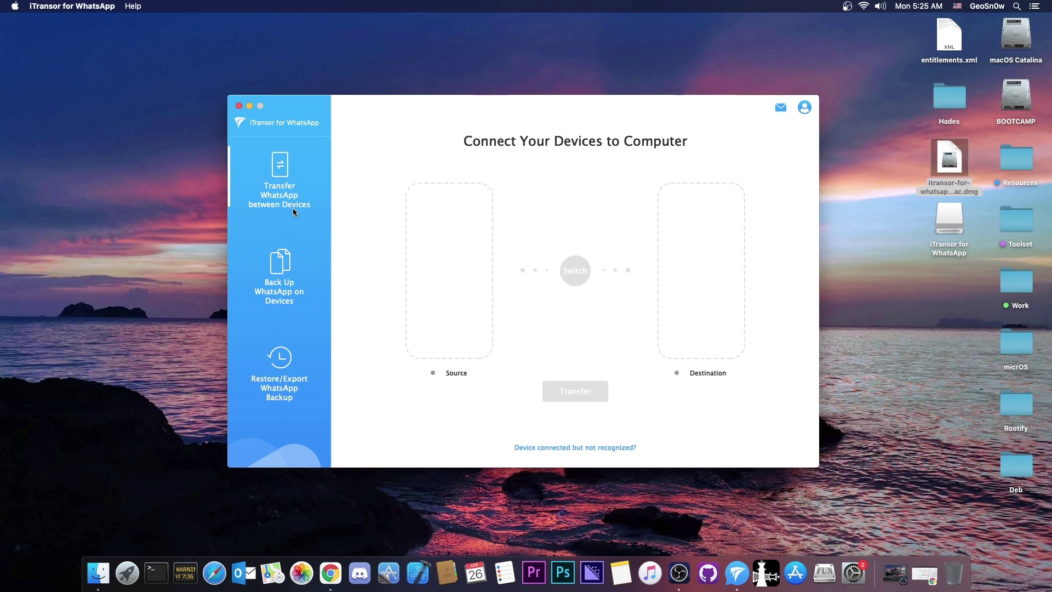
pyautogui.click(288, 271)
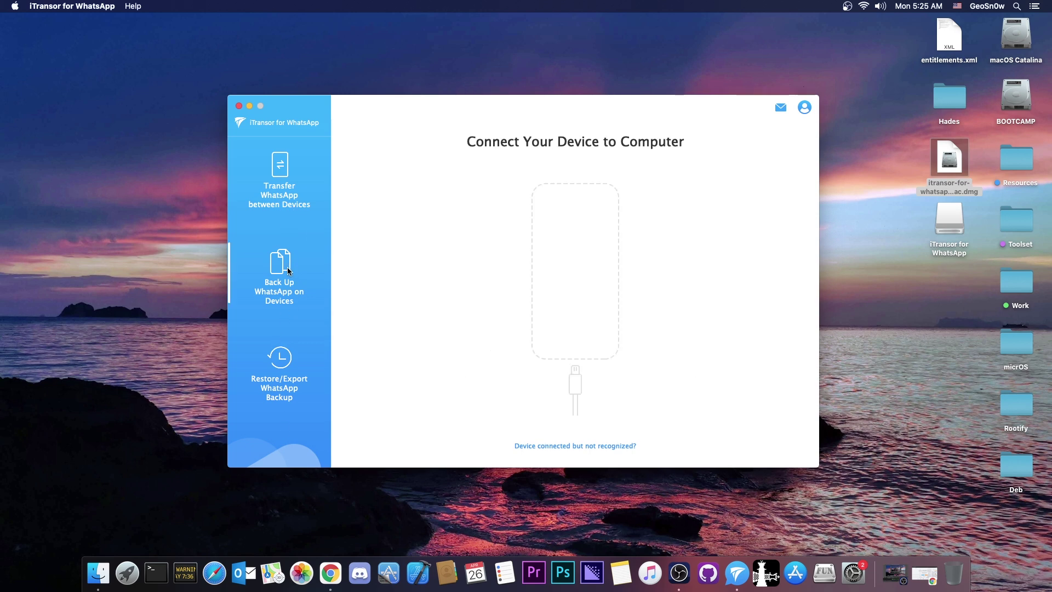
pyautogui.click(280, 359)
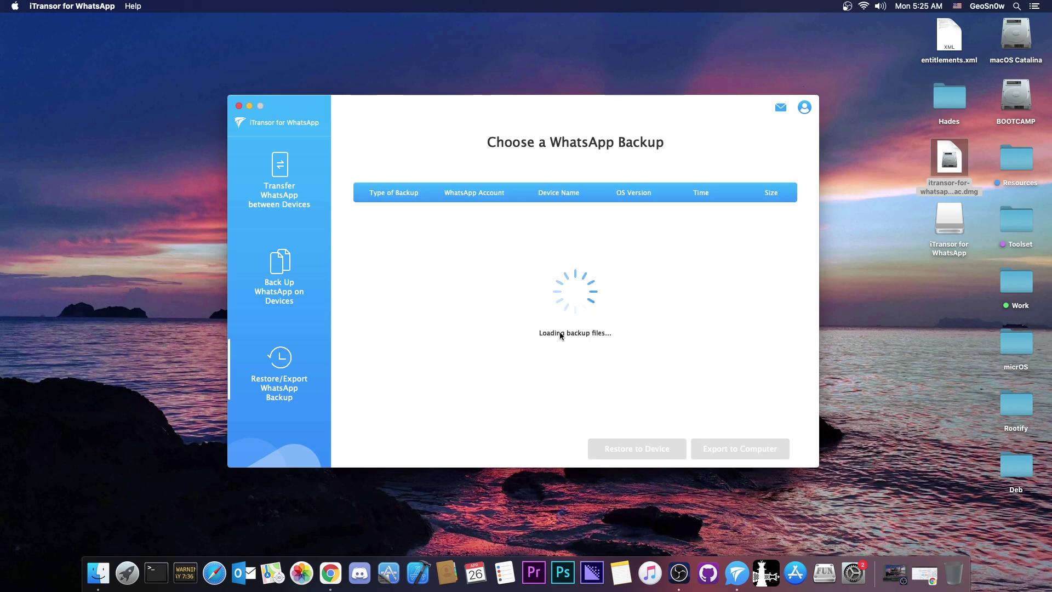
# Step: In Transfer WhatsApp between Devices, swap phones until iPhone is Source and LG-H870 Destination
pyautogui.click(284, 177)
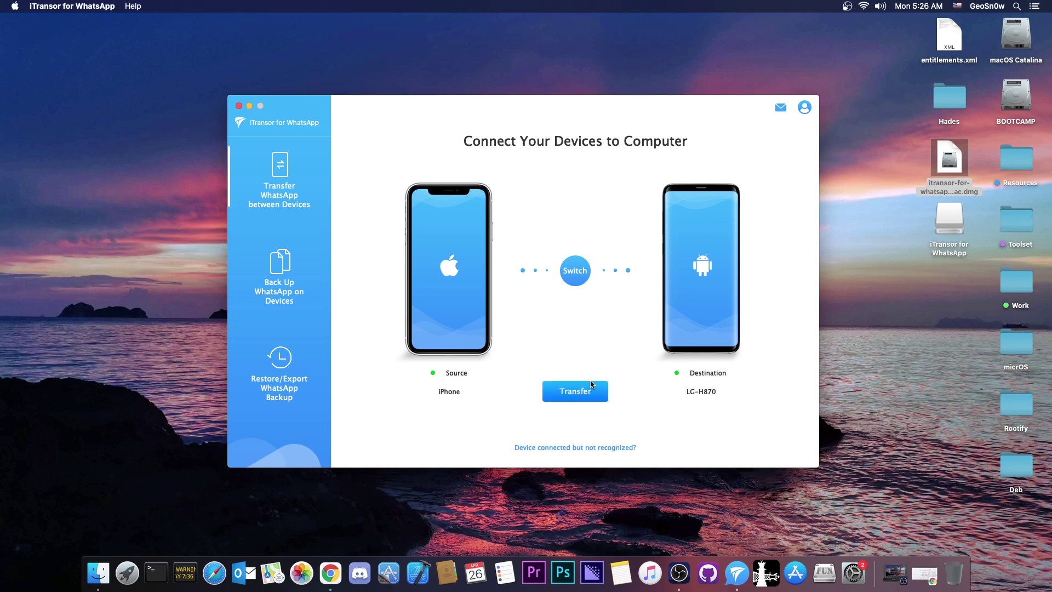
pyautogui.click(575, 278)
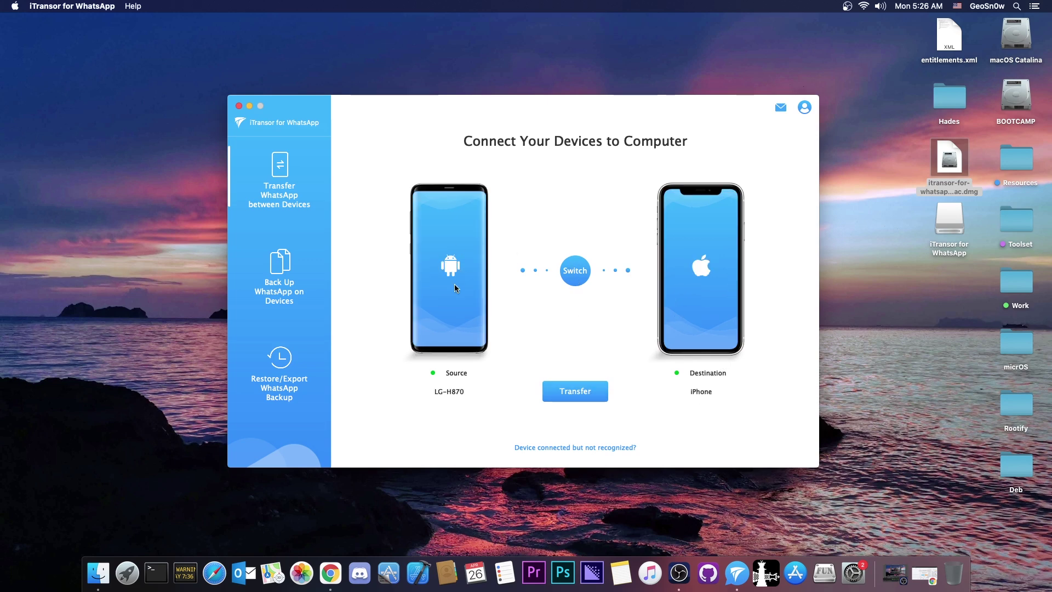
pyautogui.click(575, 275)
pyautogui.click(581, 274)
pyautogui.click(580, 274)
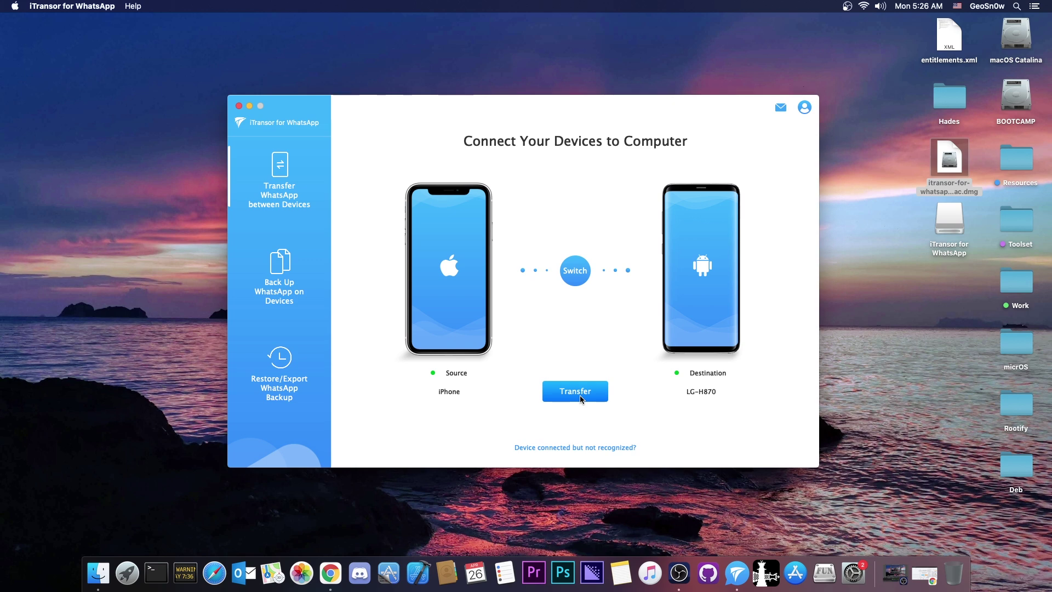
# Step: Start the transfer, pick WhatsApp Messenger, and move the data-erase warning dialog aside
pyautogui.click(580, 397)
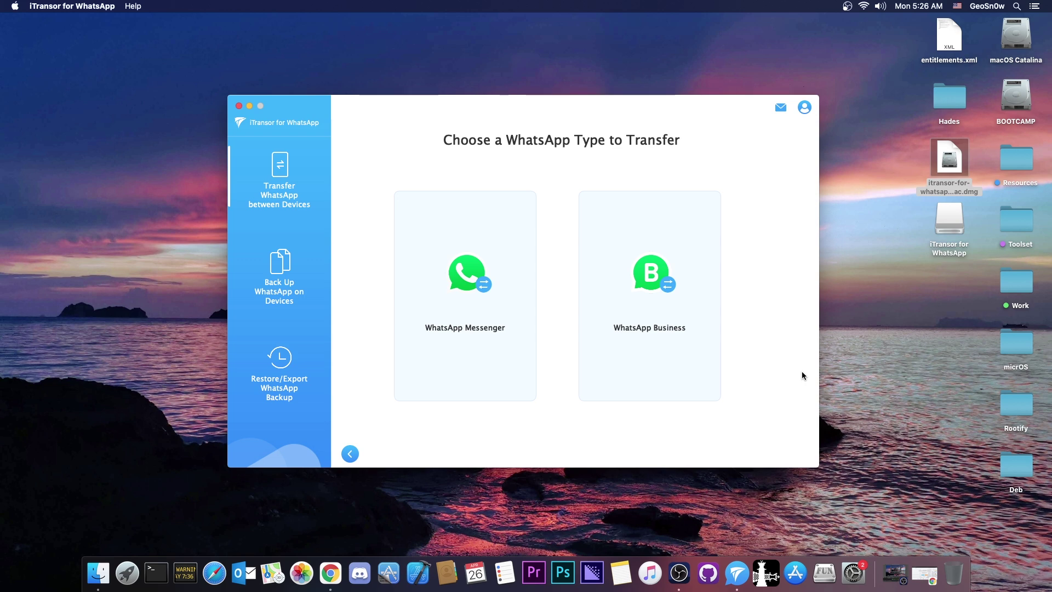
pyautogui.click(485, 354)
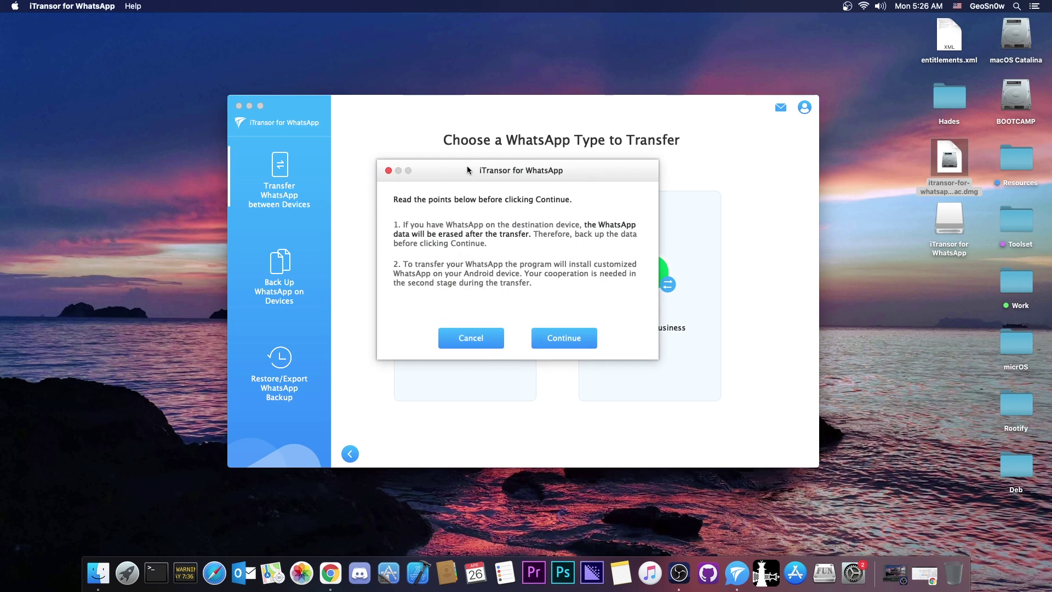
pyautogui.moveTo(467, 167); pyautogui.dragTo(516, 185)
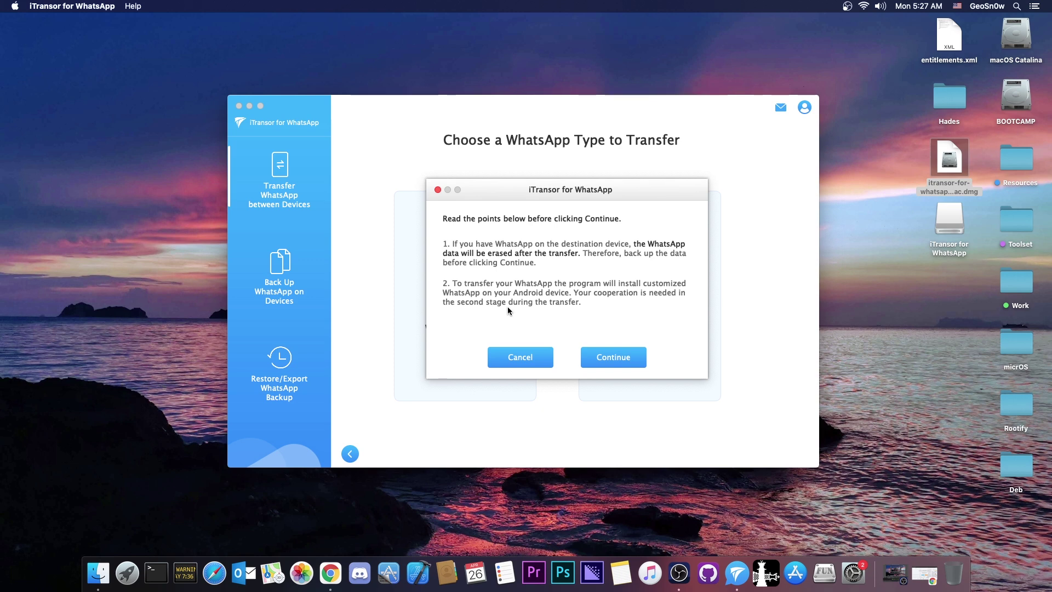
# Step: Run the WhatsApp Messenger transfer to the LG-H870, then quit iTransor and restore Chrome
pyautogui.click(586, 353)
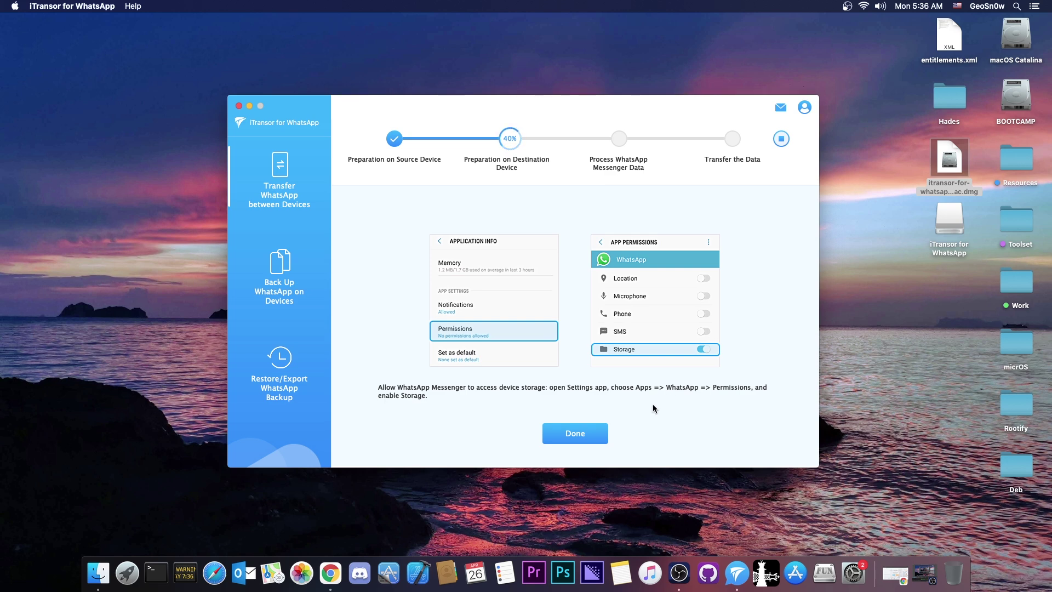
pyautogui.click(594, 438)
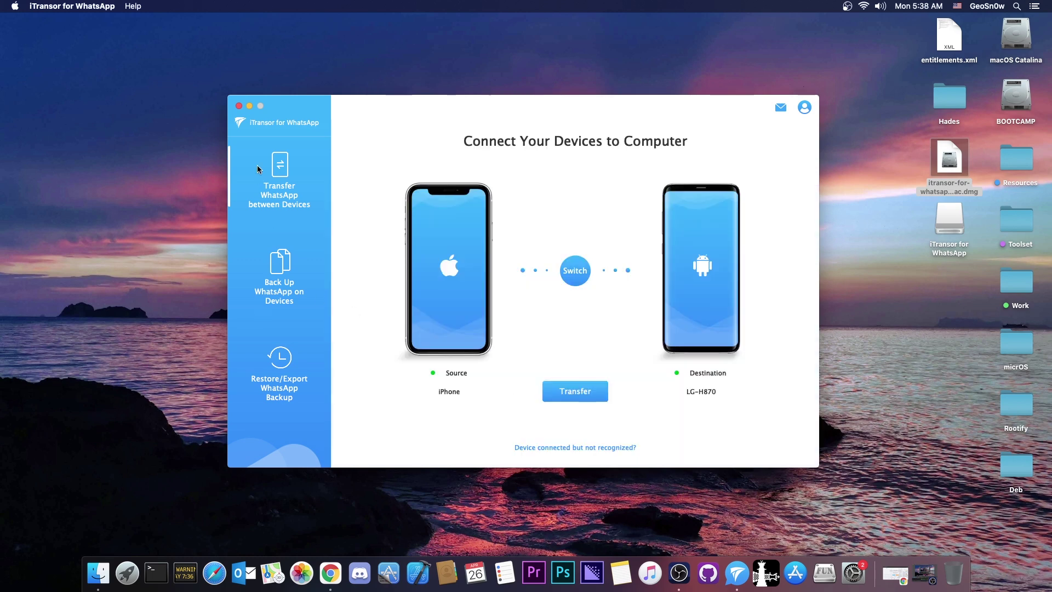
pyautogui.click(240, 106)
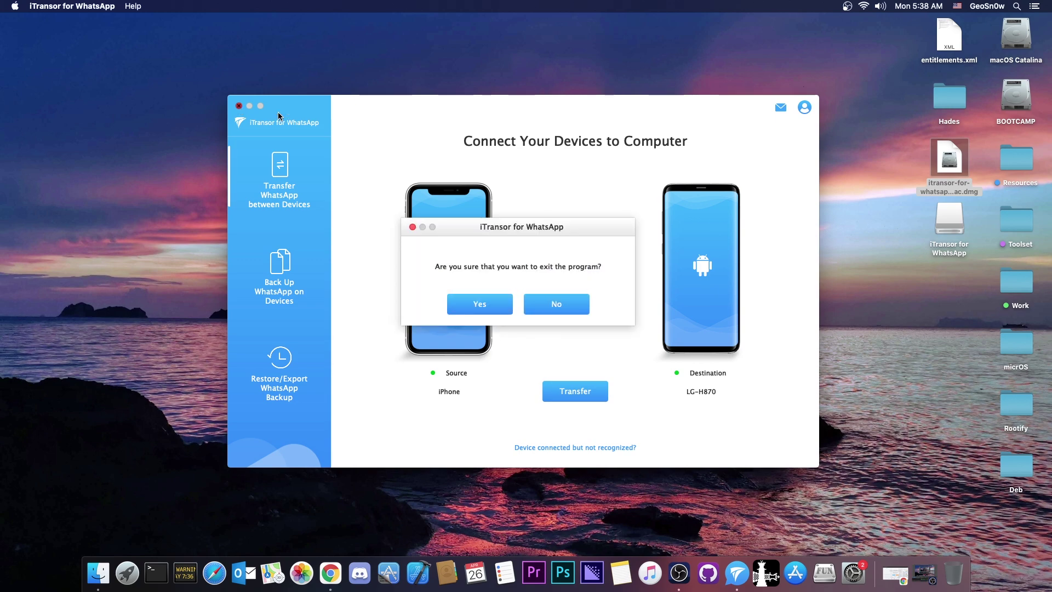
pyautogui.click(475, 303)
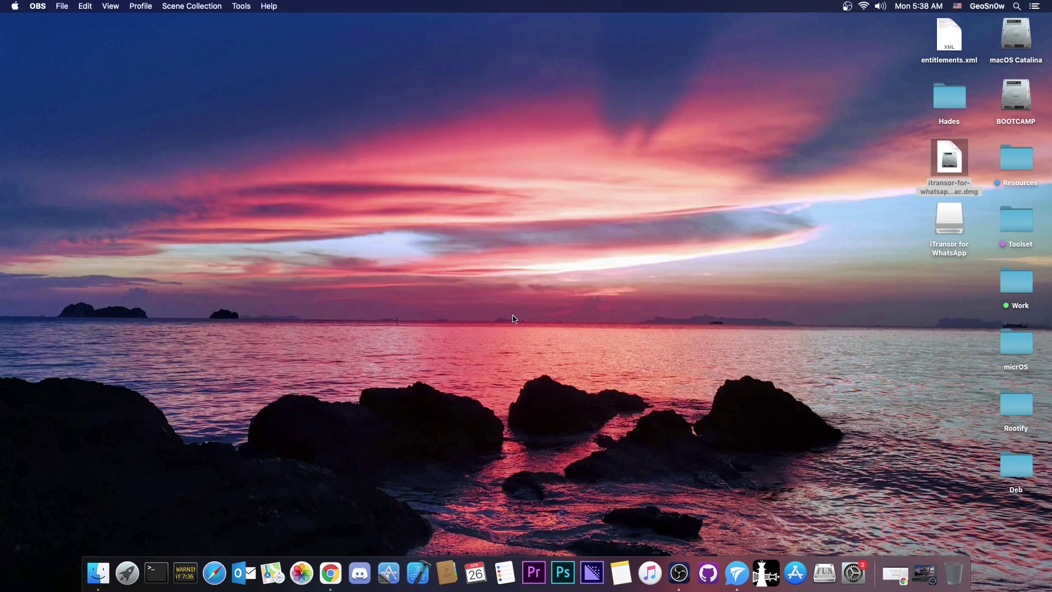
pyautogui.click(895, 573)
pyautogui.moveTo(483, 362)
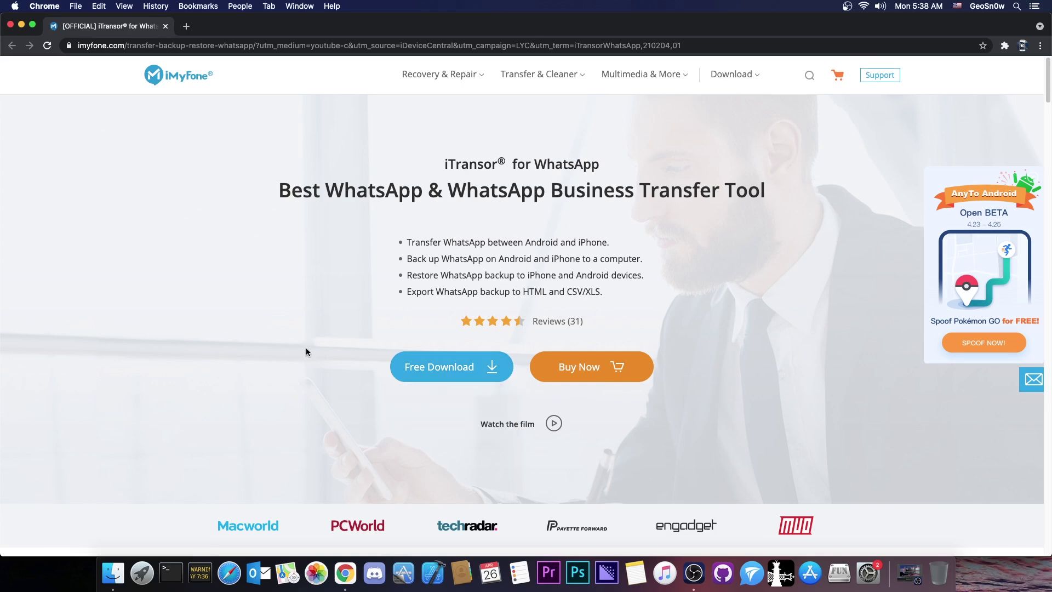
pyautogui.scroll(-3, 347, 320)
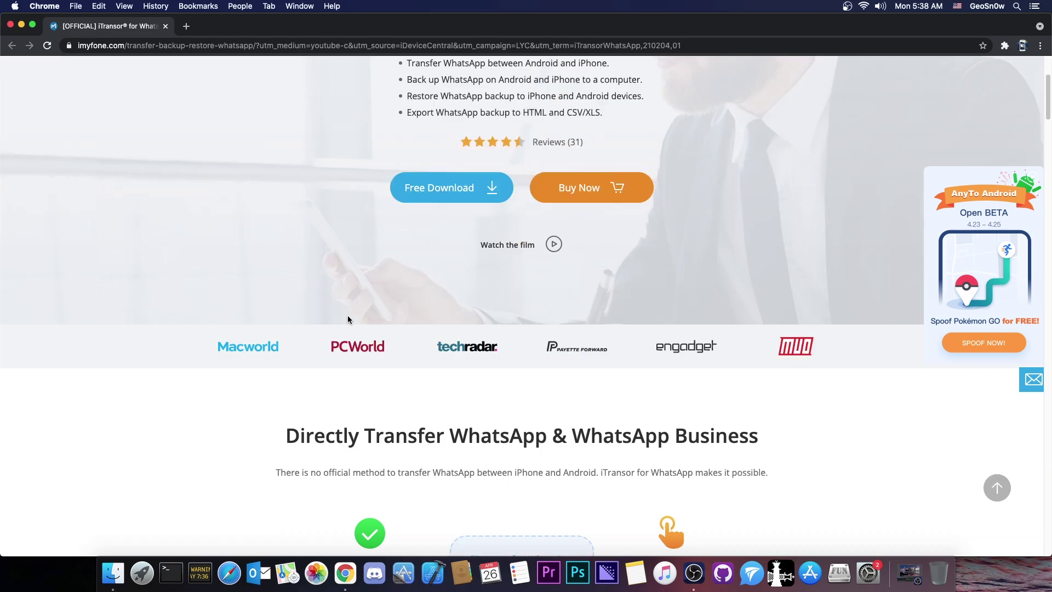